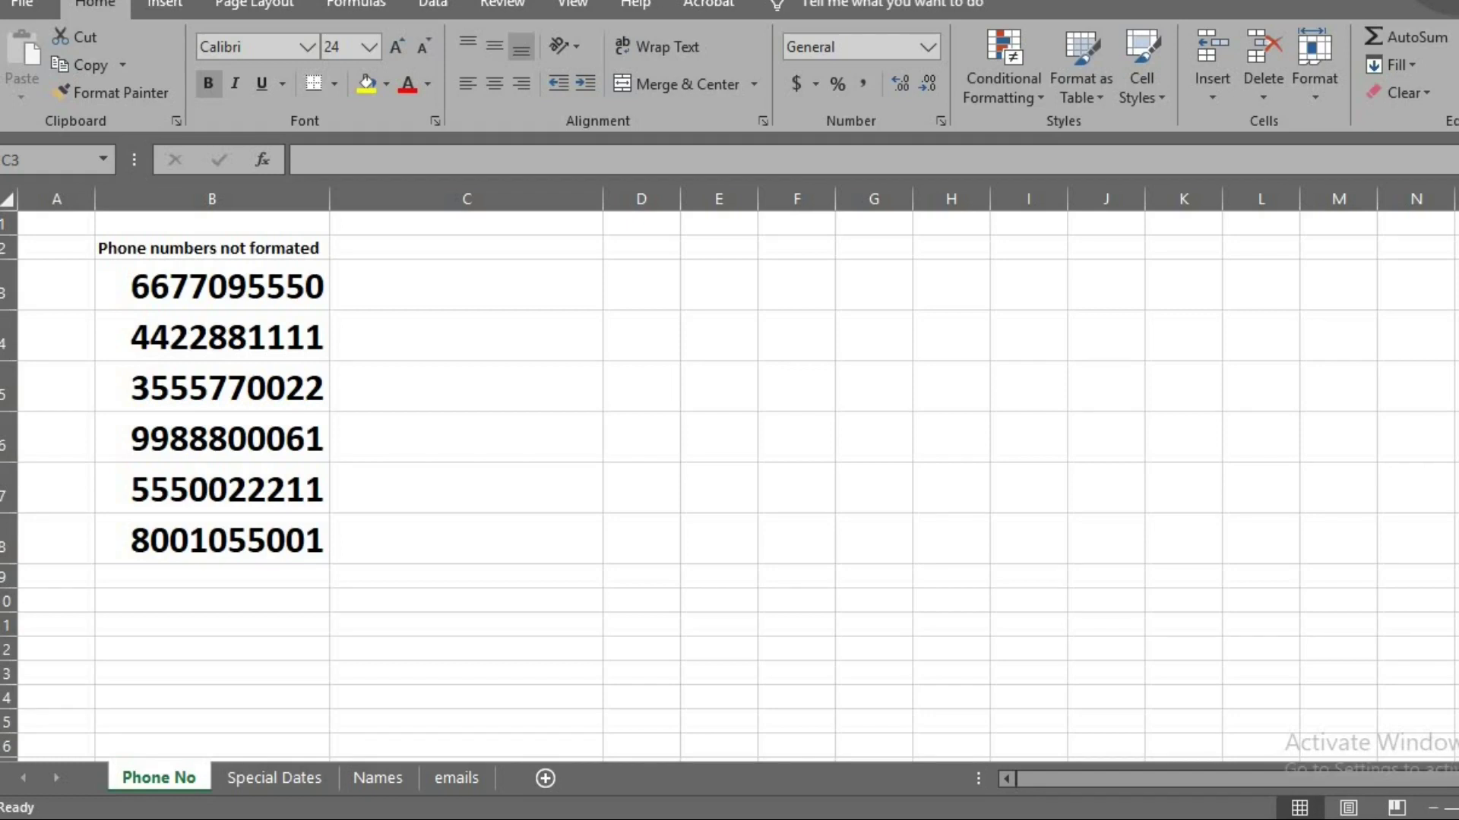
Flash Fill column C's phone numbers into the ###-### (####) pattern, then go to Special Dates
{"action": "left_click", "coordinate": [467, 285]}
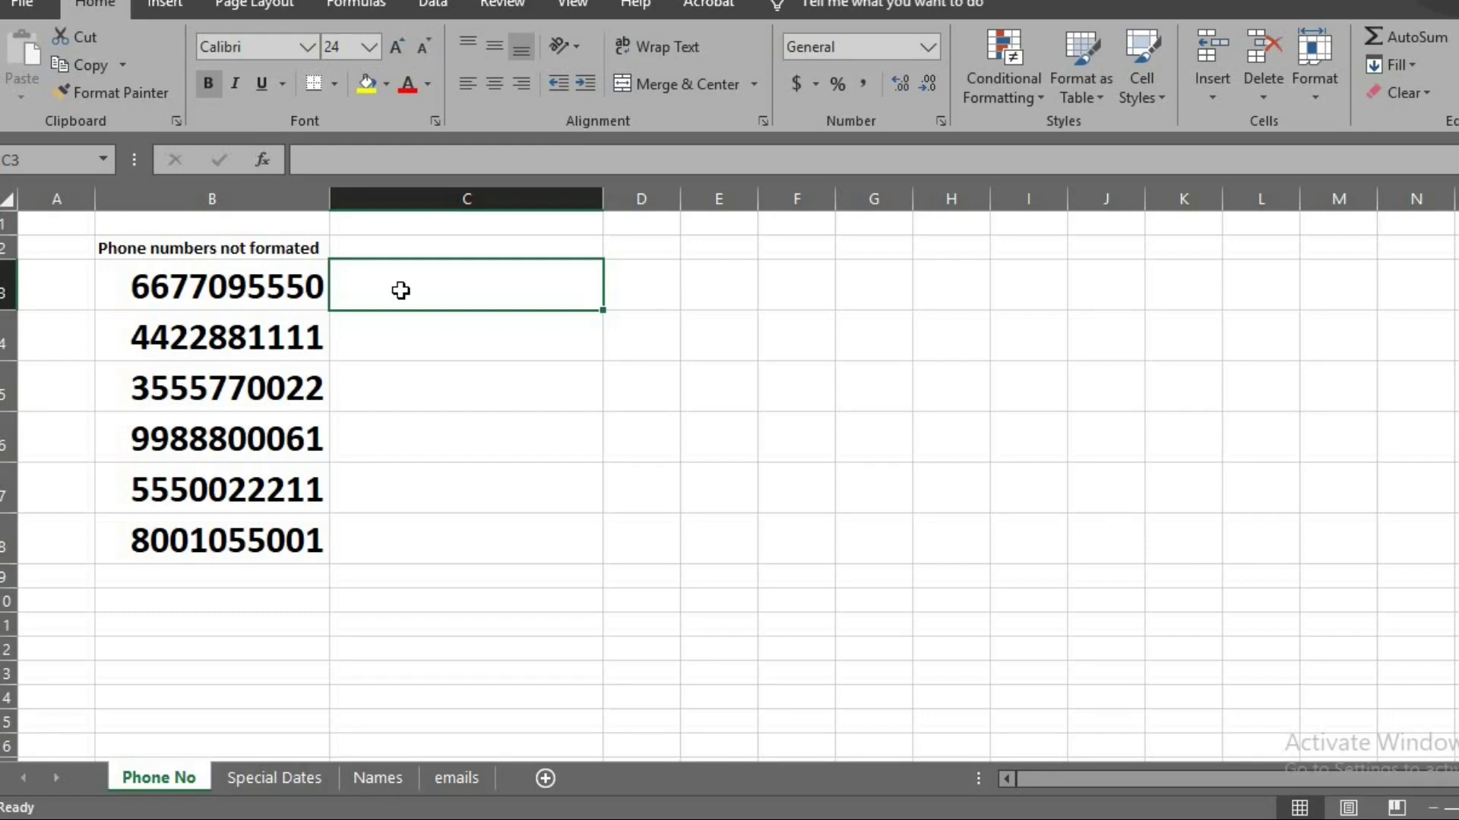
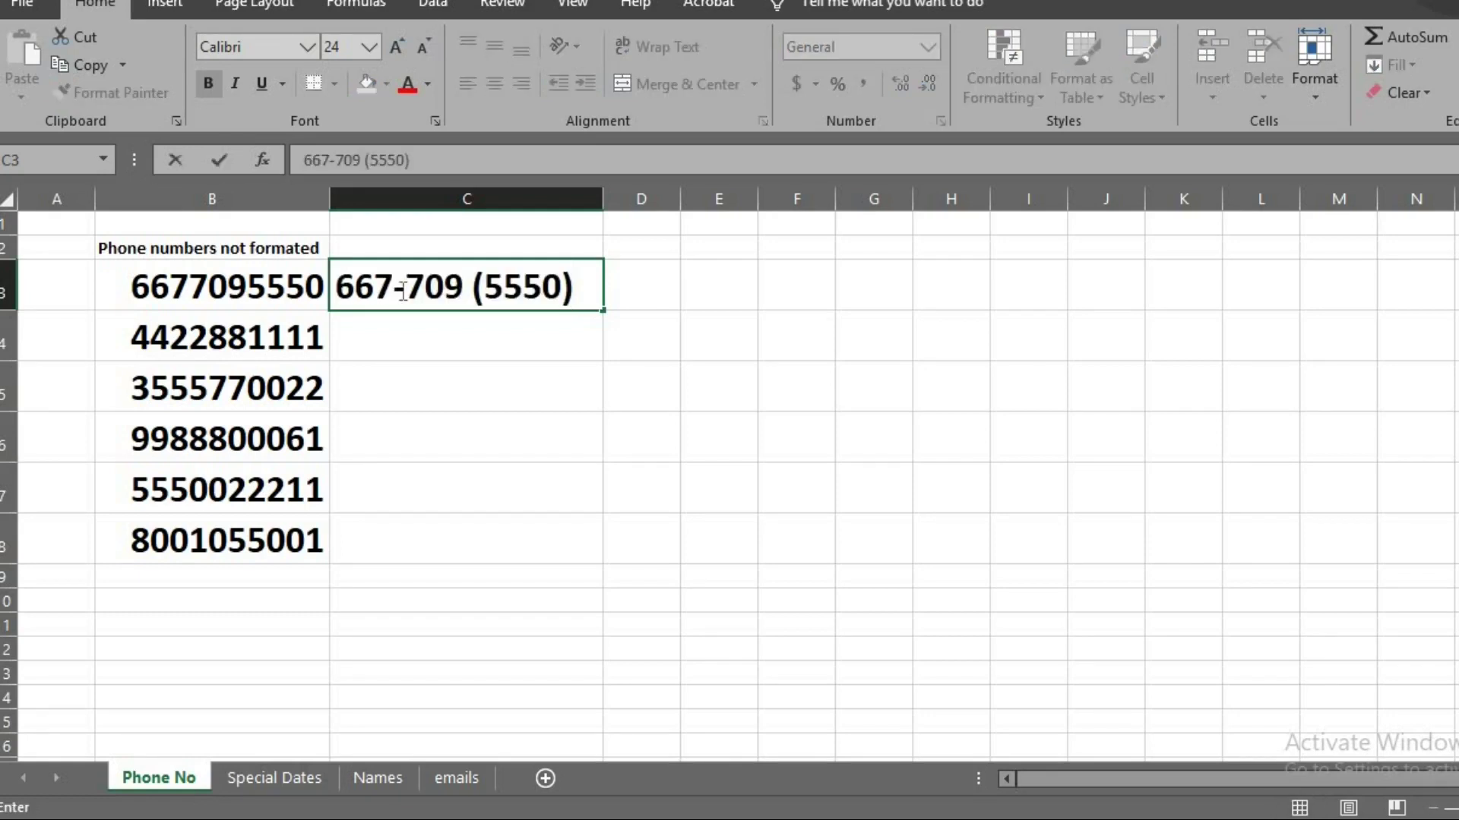
{"action": "key", "text": "Return"}
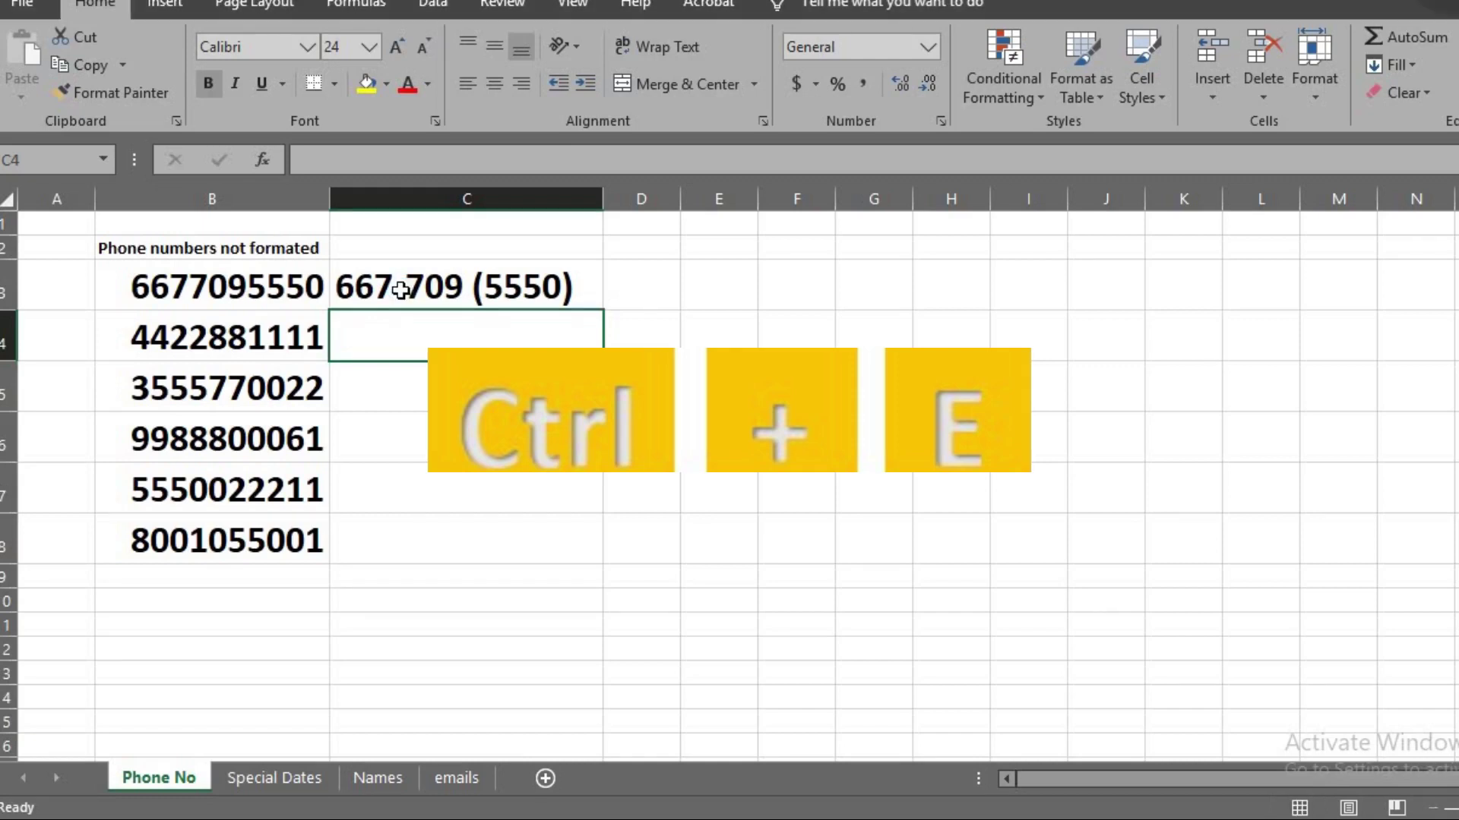
{"action": "key", "text": "ctrl+e"}
{"action": "left_click", "coordinate": [302, 775]}
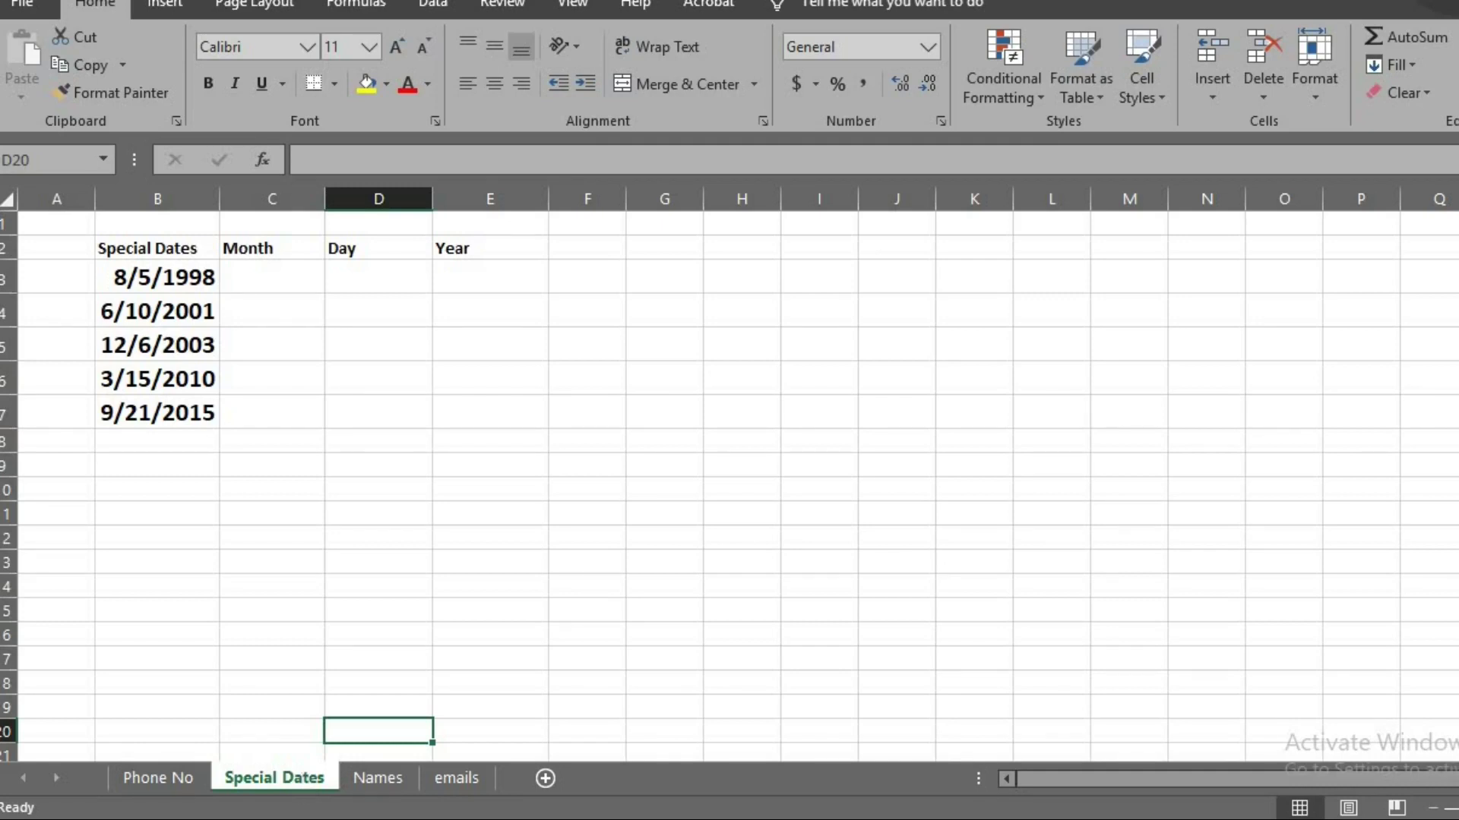
Enter month 8, day 5 and year 1998 for the first date as the example row
{"action": "left_click", "coordinate": [304, 282]}
{"action": "type", "text": "8"}
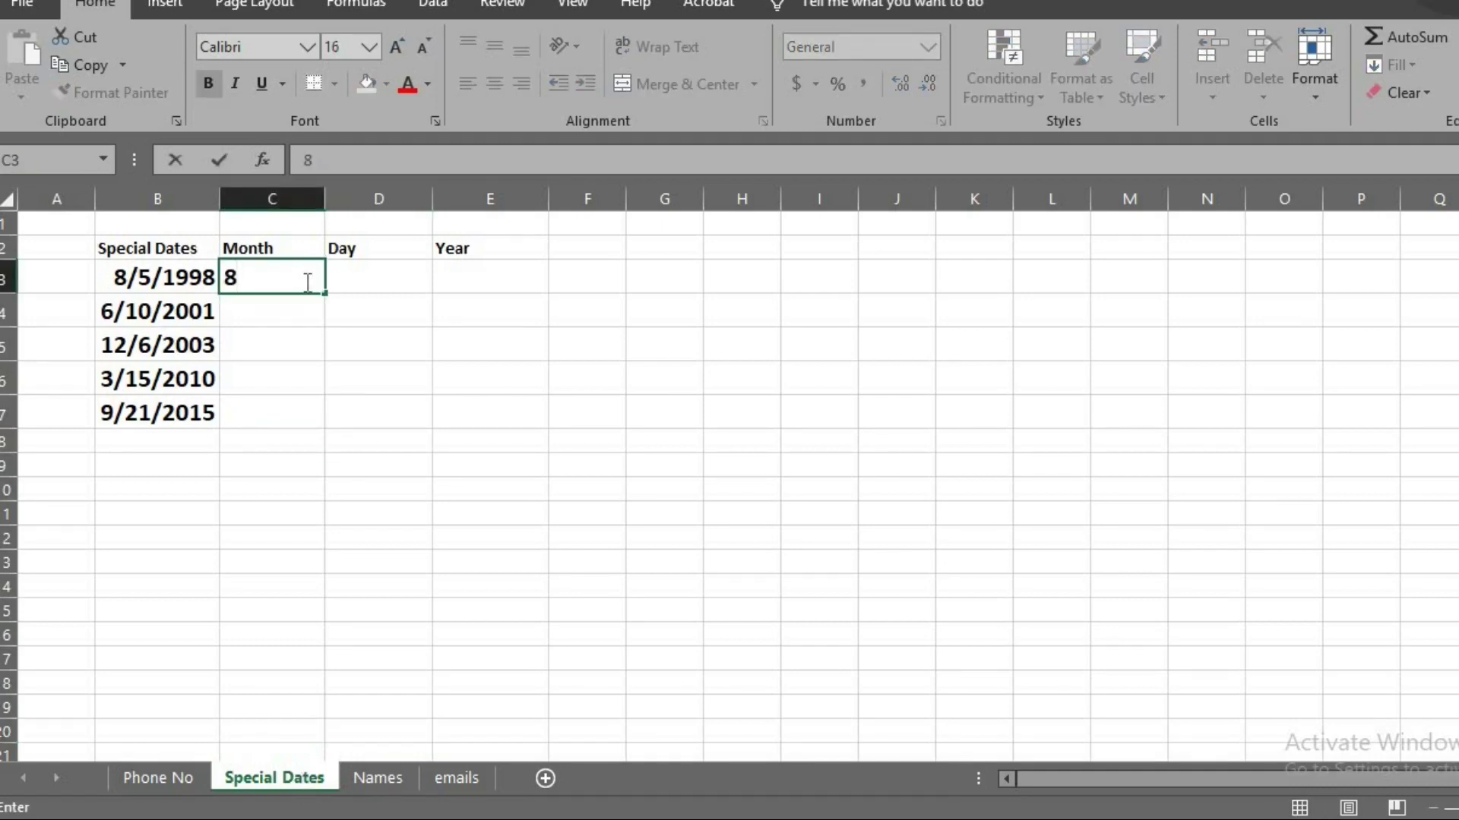
{"action": "key", "text": "Tab"}
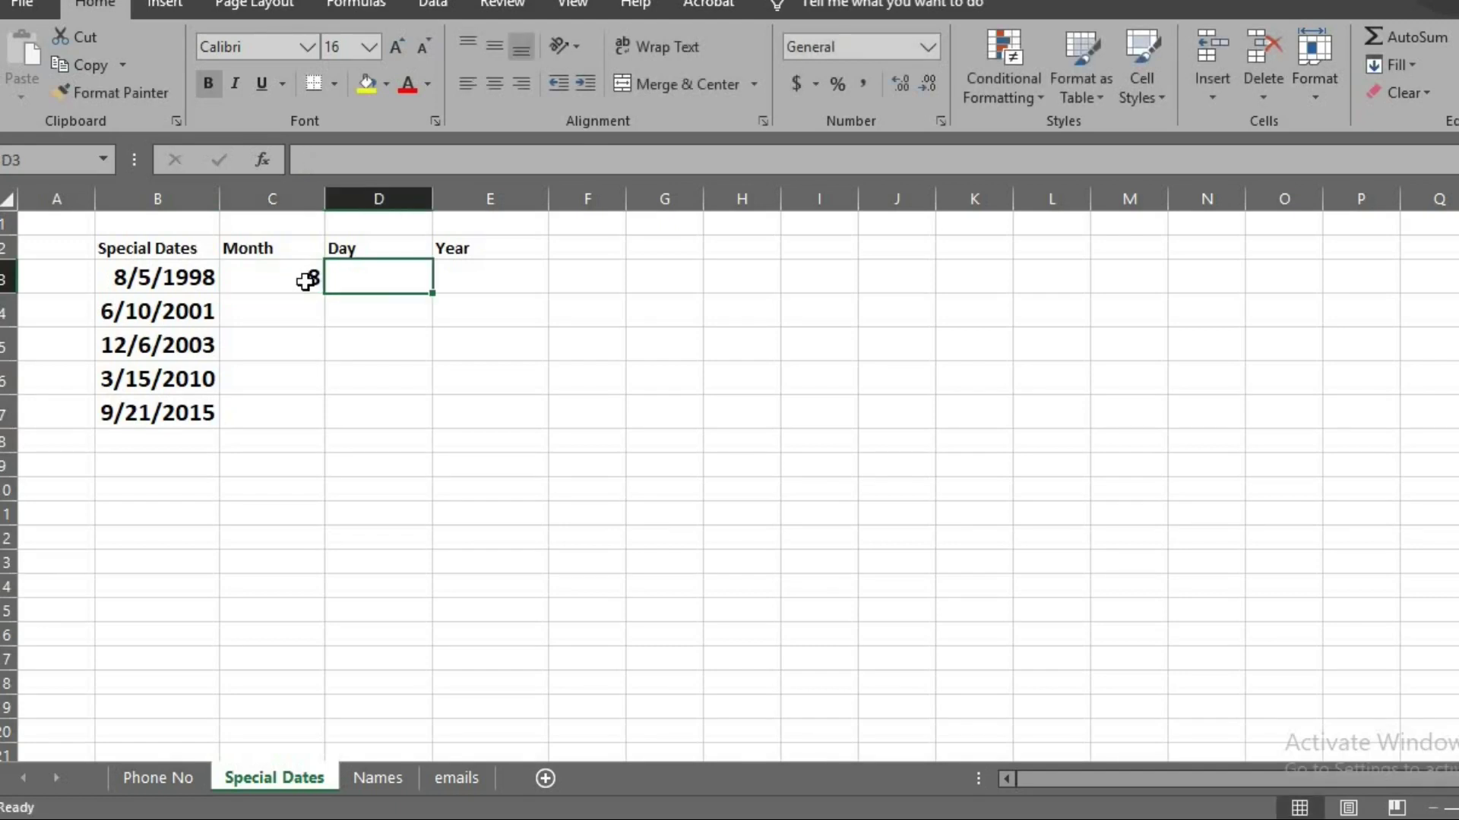
{"action": "type", "text": "5"}
{"action": "key", "text": "Tab"}
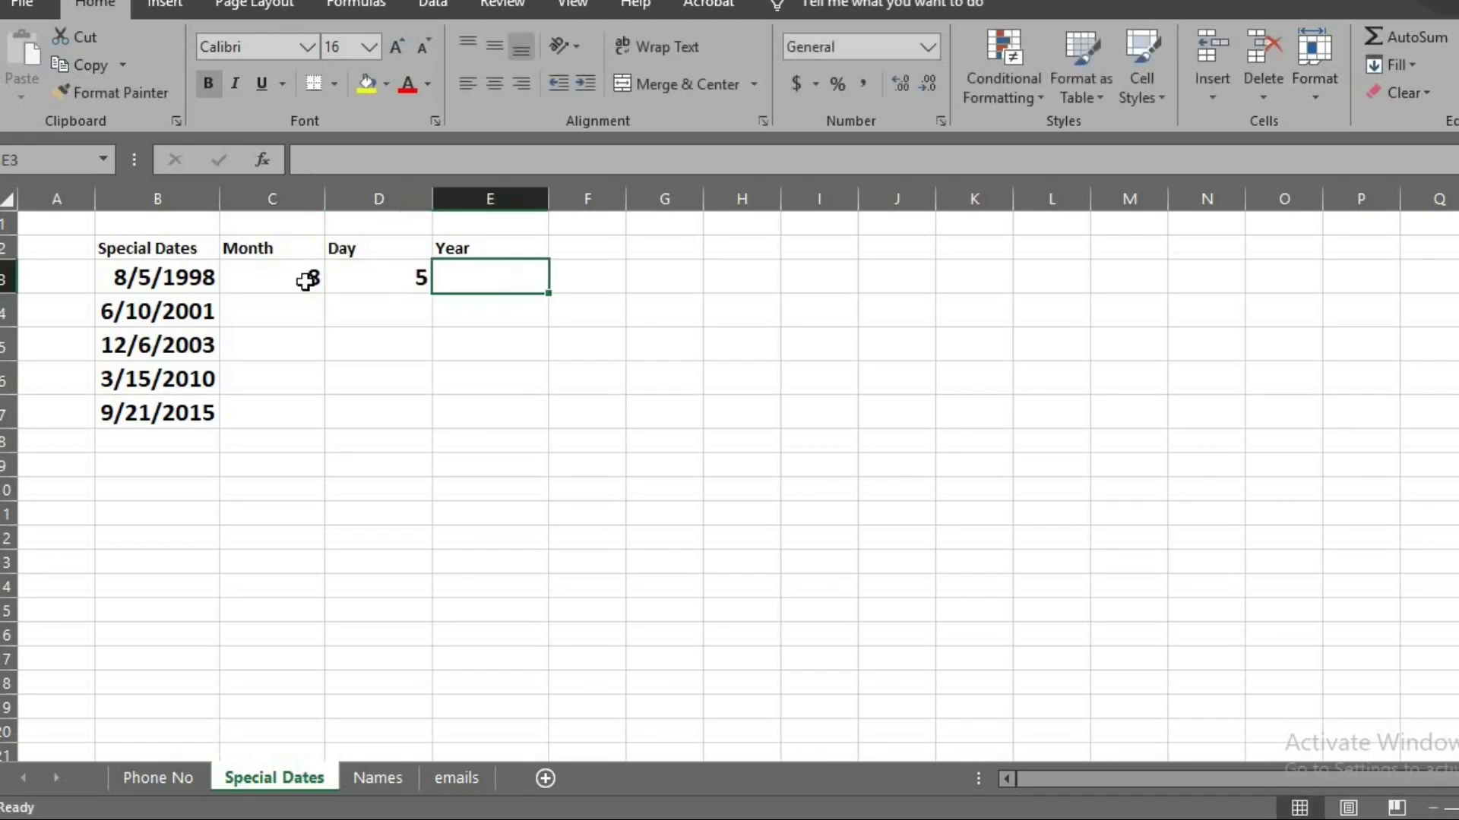
{"action": "type", "text": "1998"}
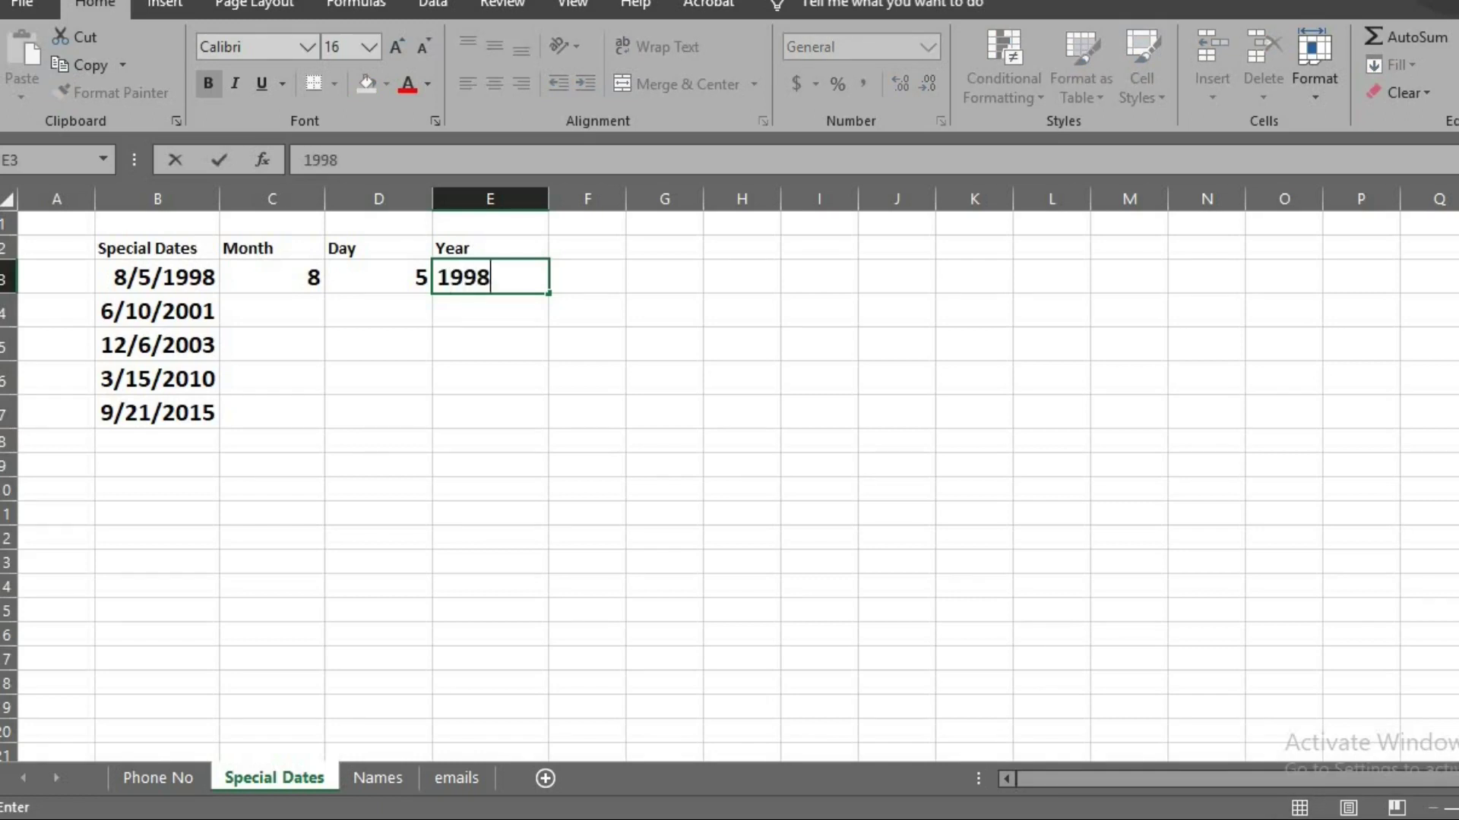
{"action": "key", "text": "Return"}
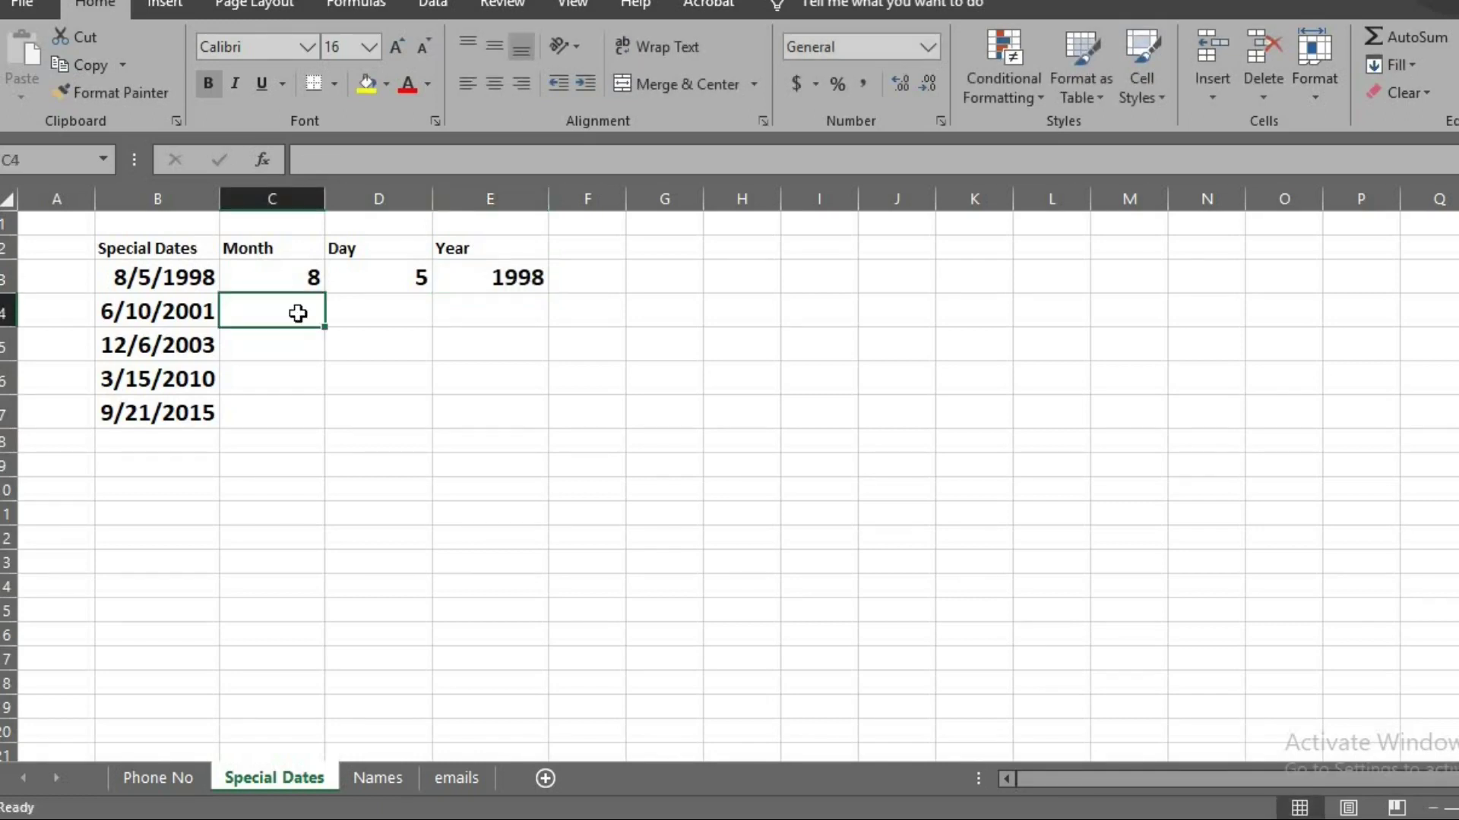
Flash Fill the Month, Day and Year columns for the remaining dates, then move to Names
{"action": "key", "text": "ctrl+e"}
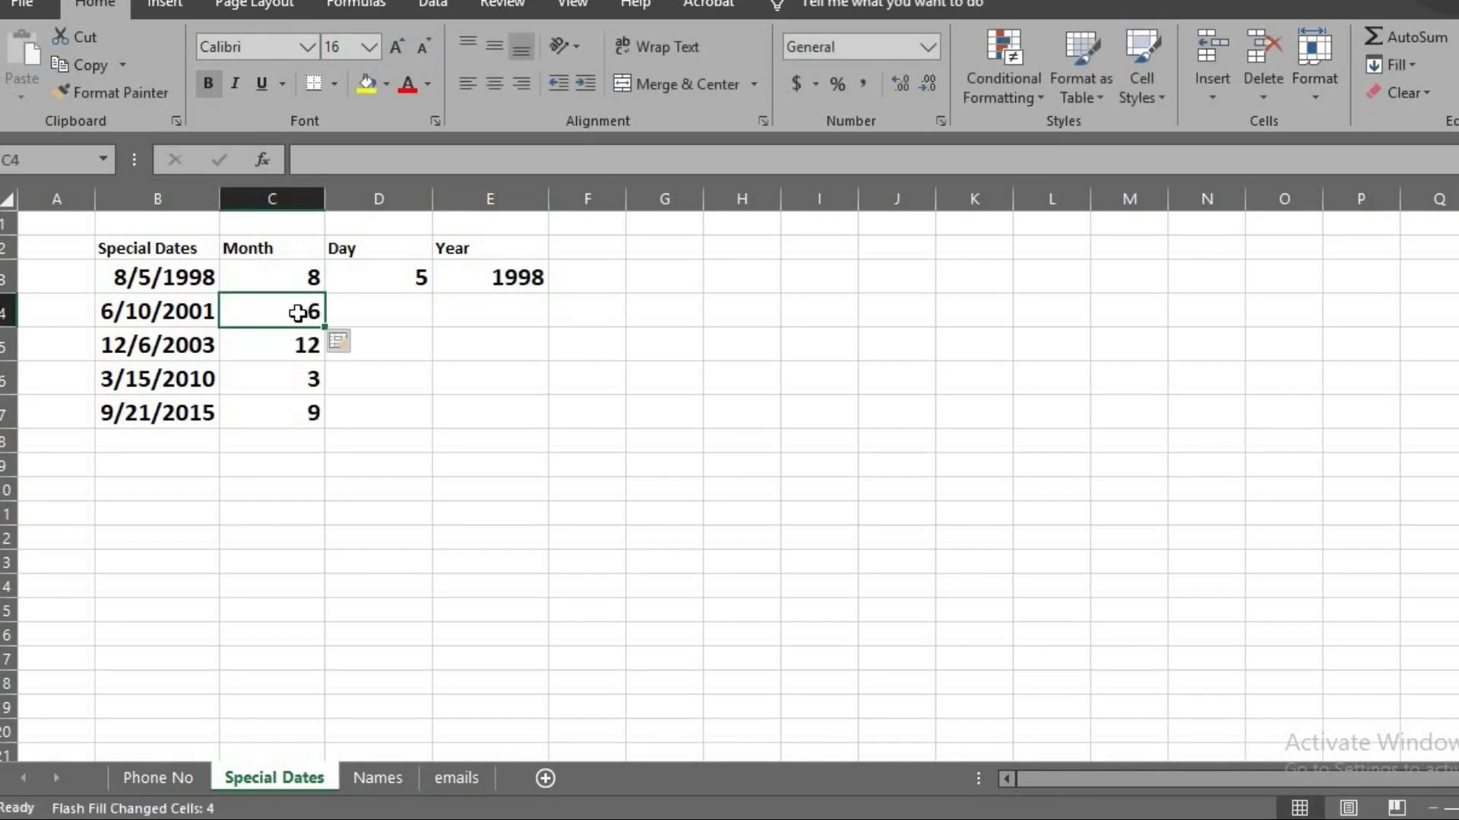
{"action": "left_click", "coordinate": [407, 309]}
{"action": "key", "text": "ctrl+e"}
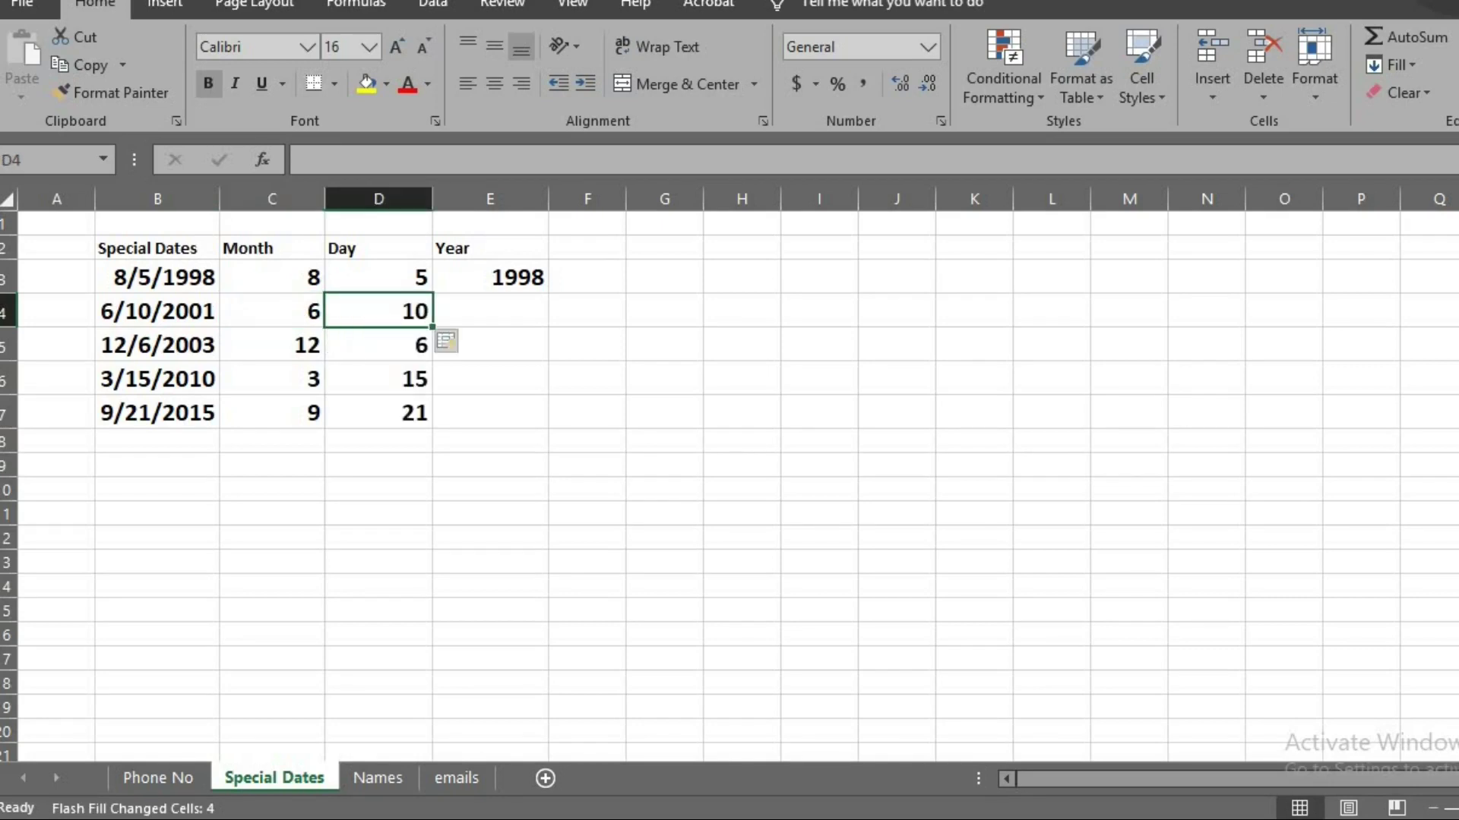
{"action": "left_click", "coordinate": [528, 309]}
{"action": "key", "text": "ctrl+e"}
{"action": "key", "text": "ctrl+Page_Down"}
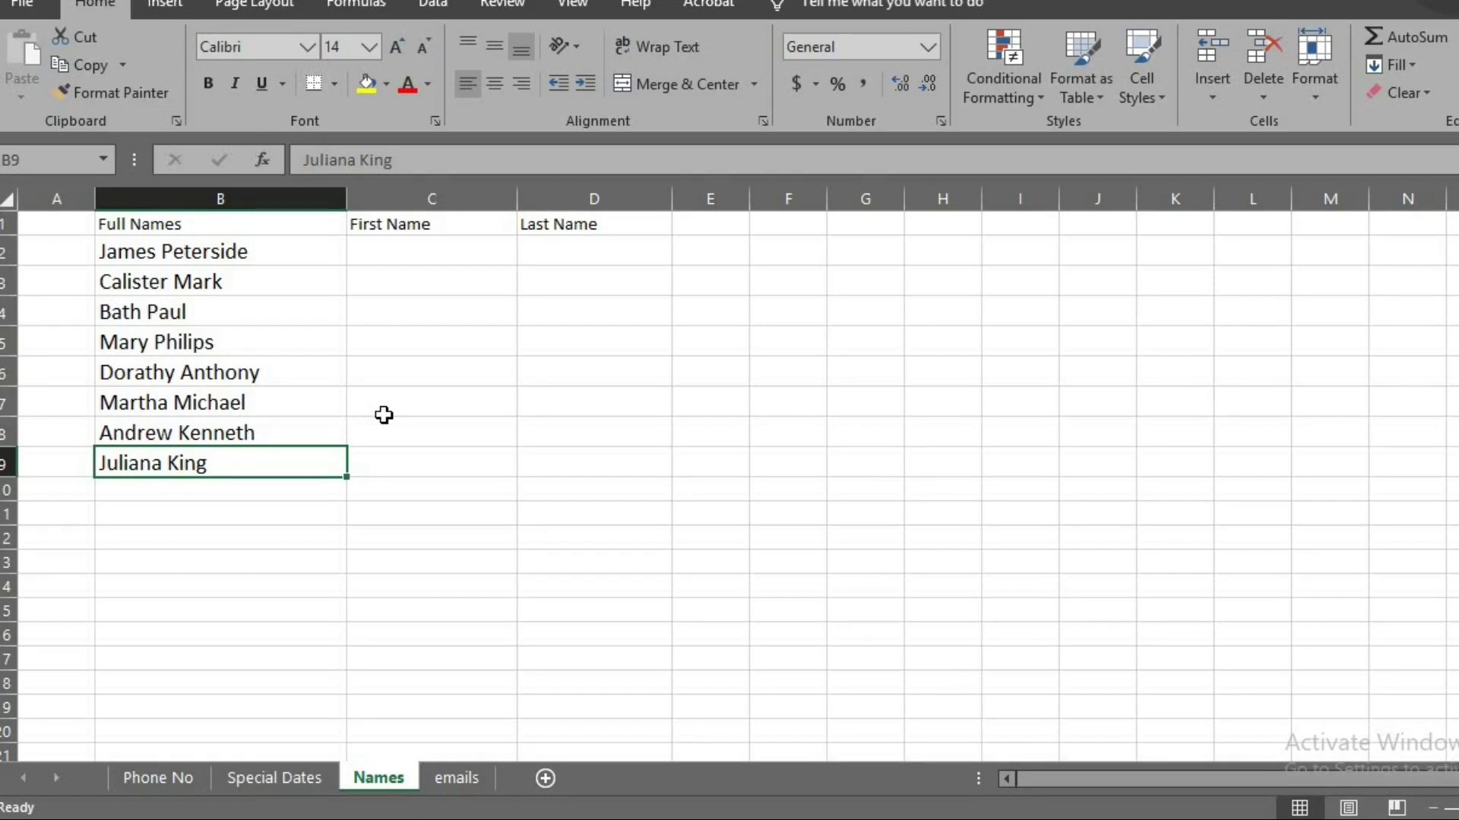
Enter the first person's first and last name as an example, then Flash Fill both columns for everyone
{"action": "left_click", "coordinate": [433, 243]}
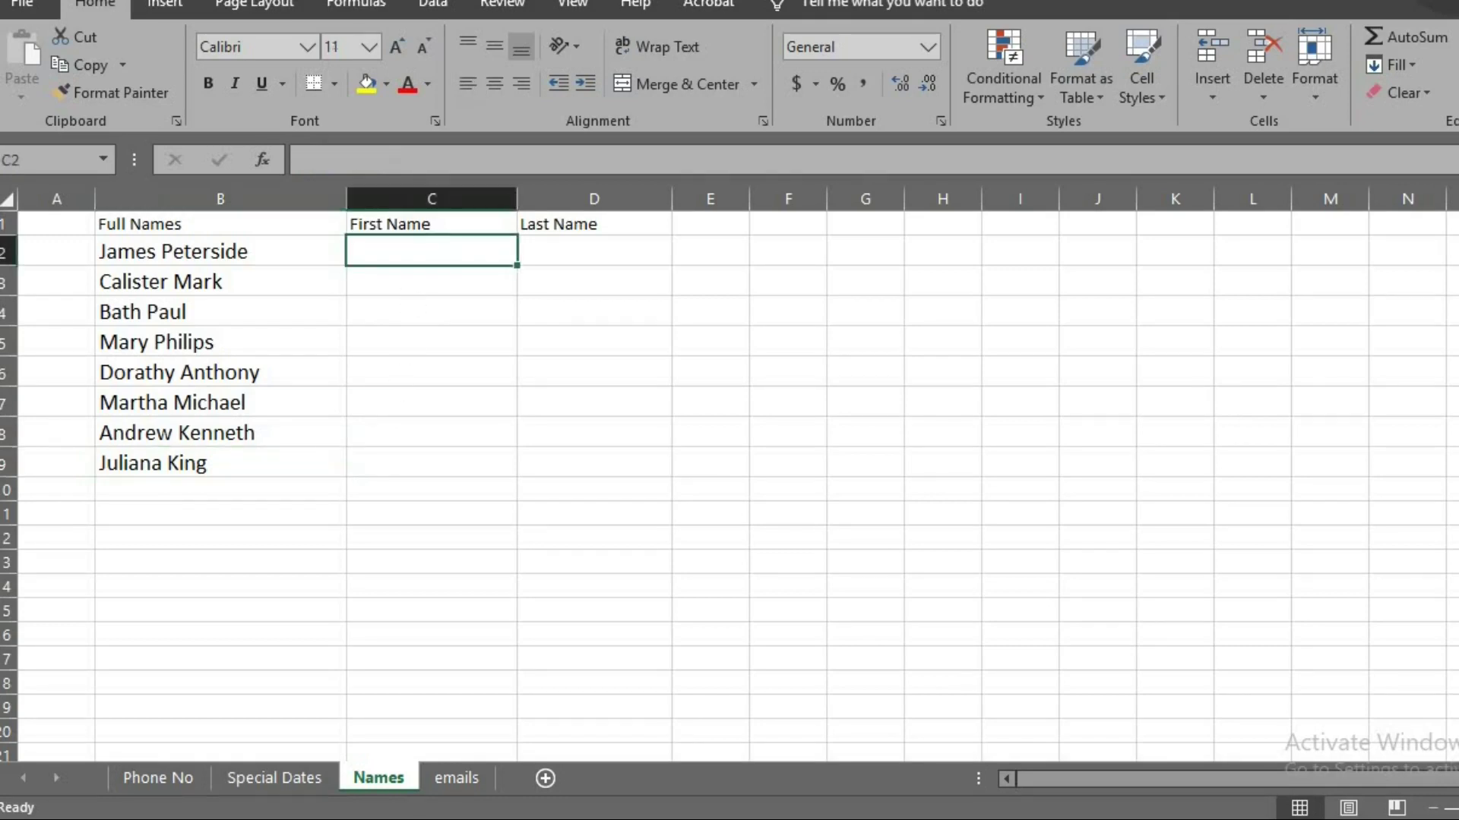
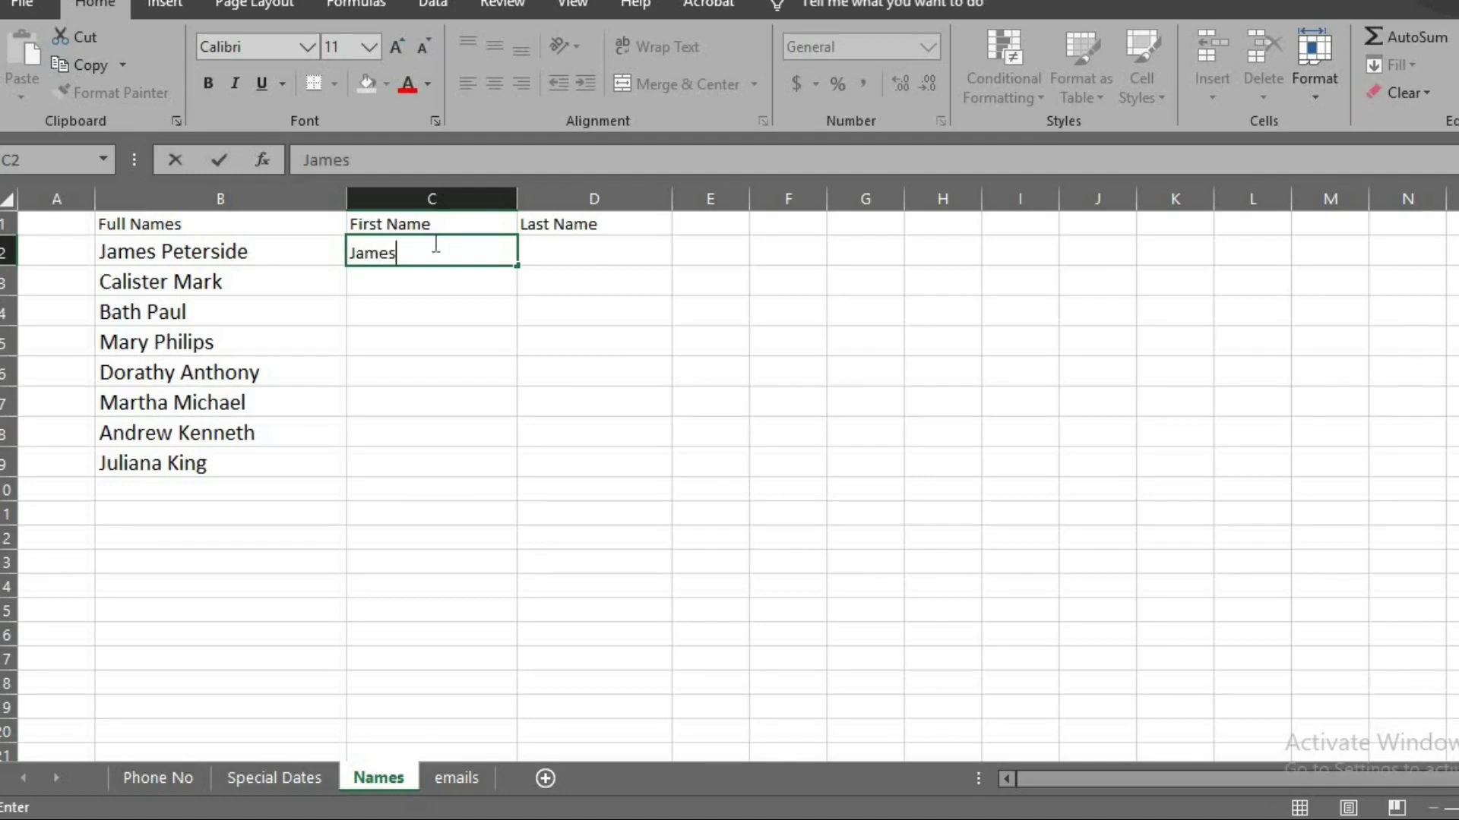
{"action": "key", "text": "Tab"}
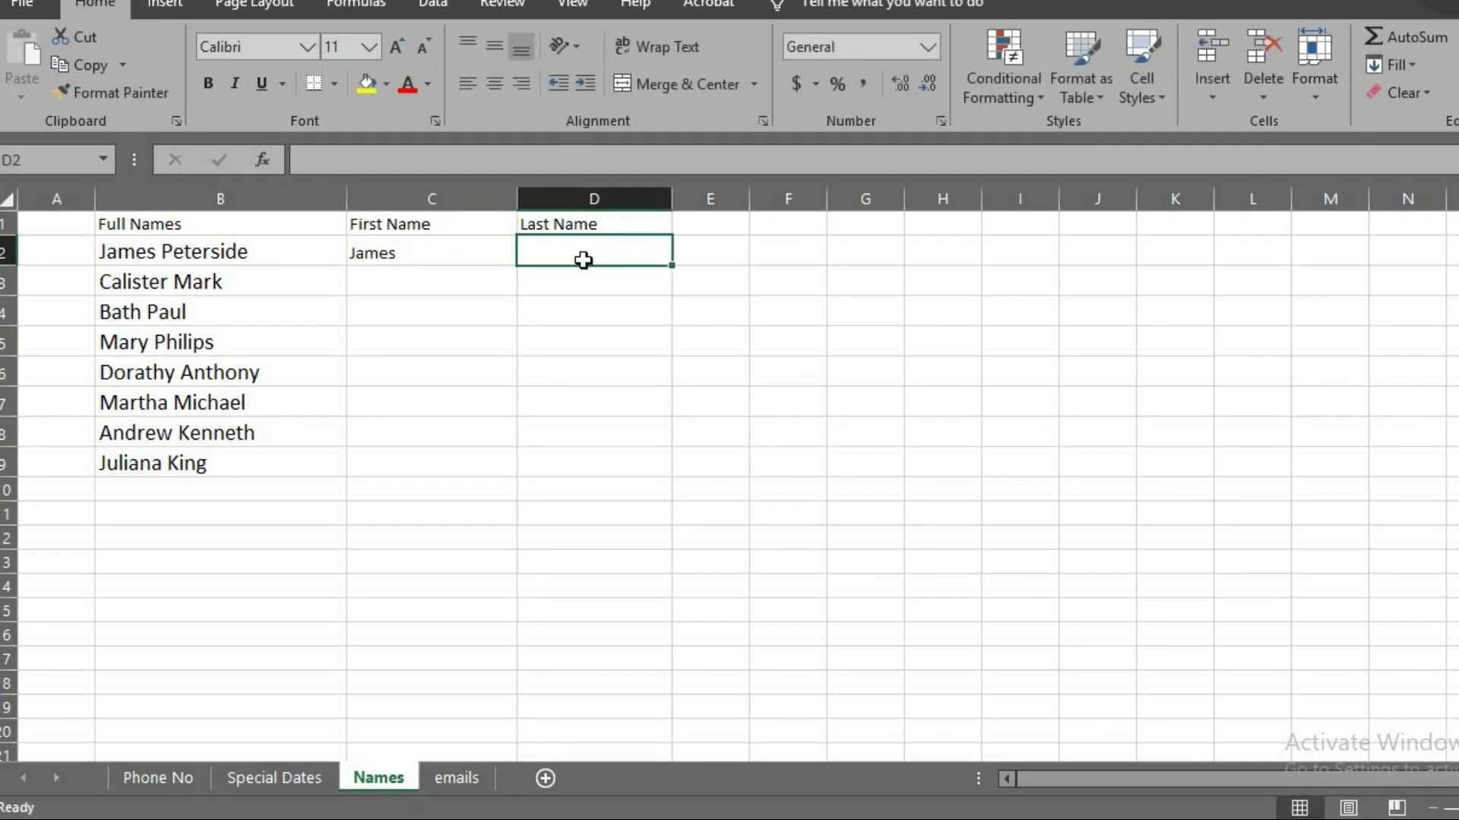
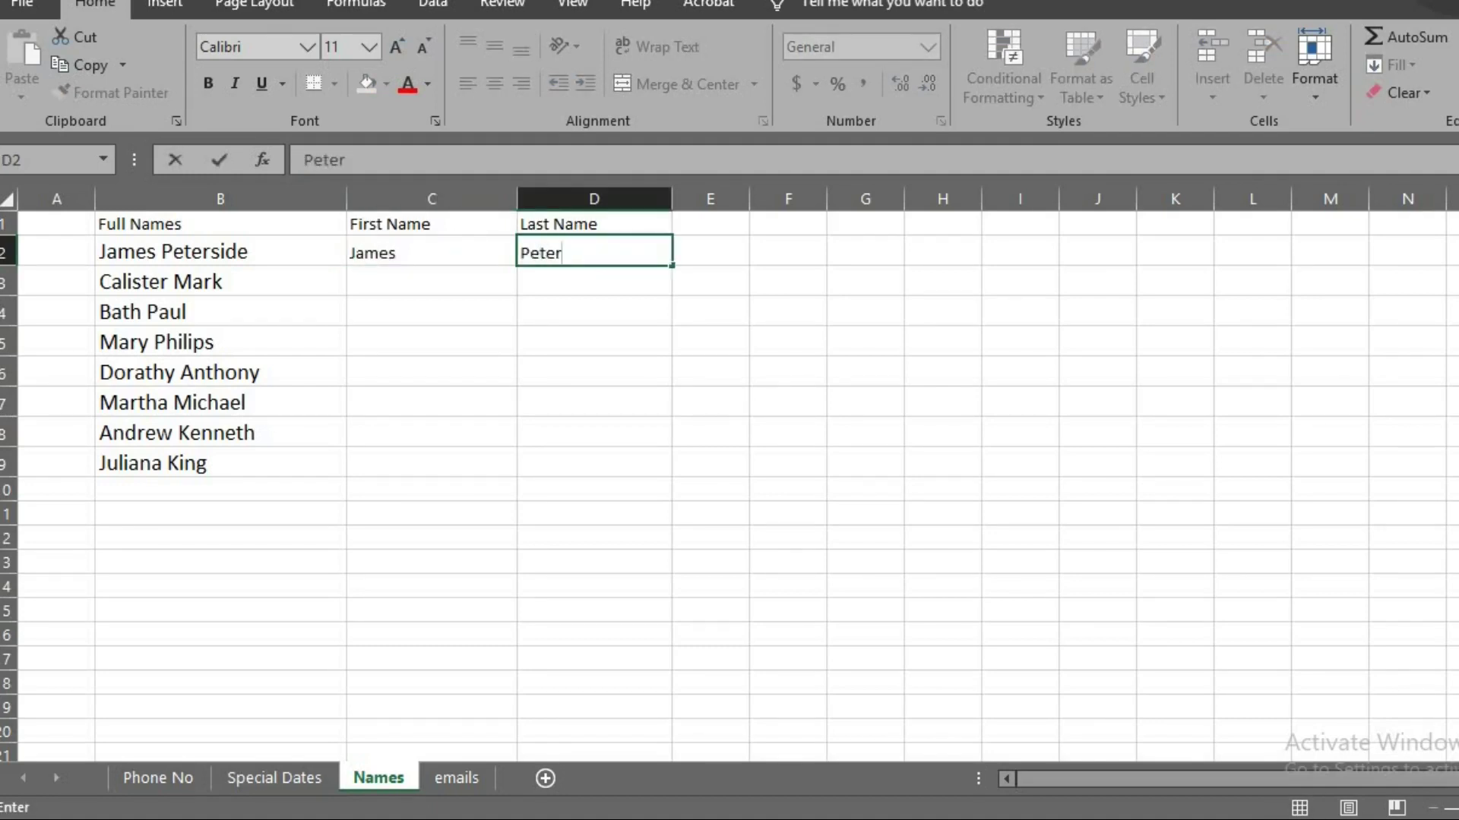
{"action": "key", "text": "Return"}
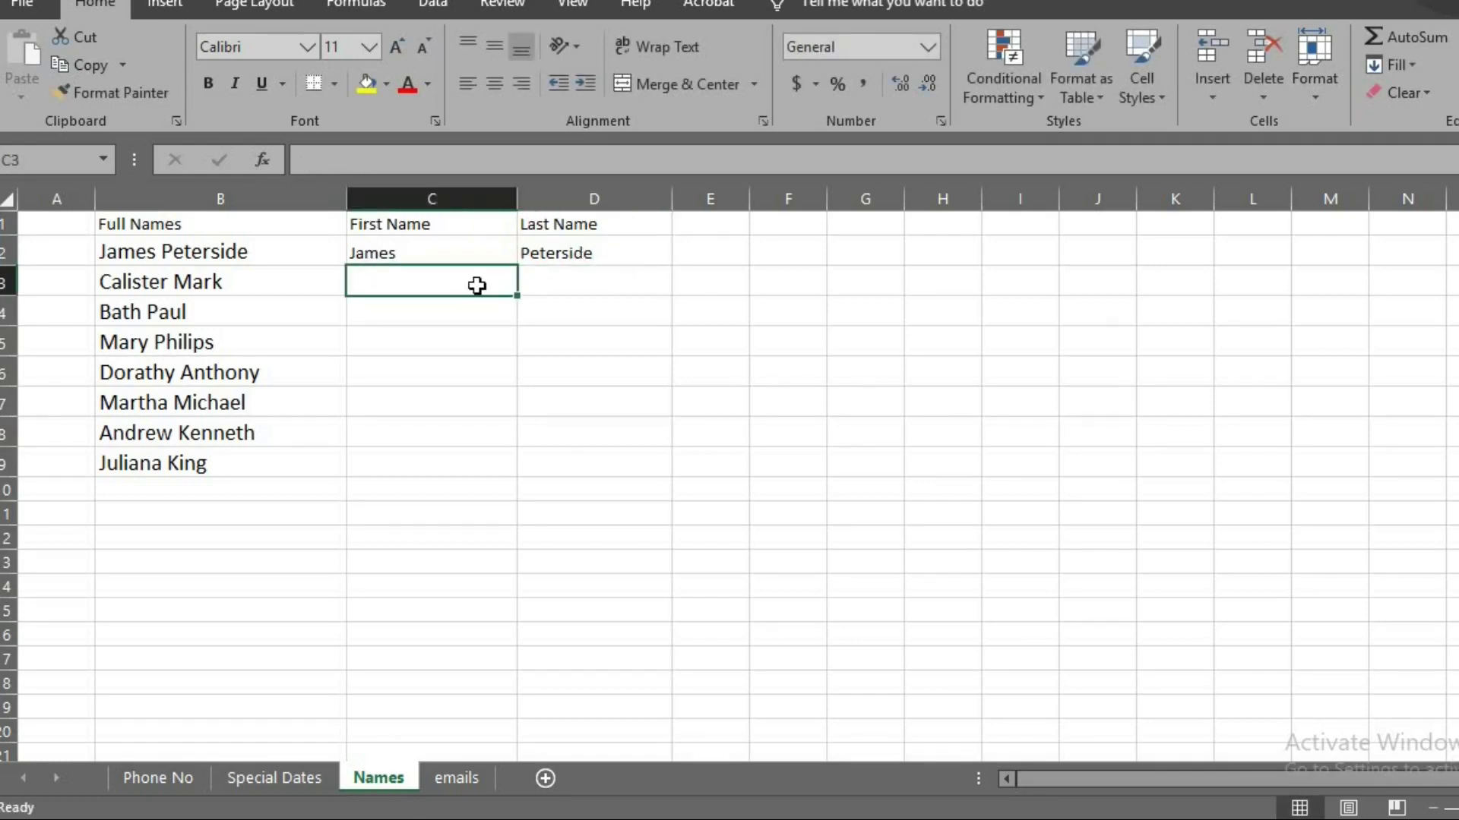
{"action": "key", "text": "ctrl+e"}
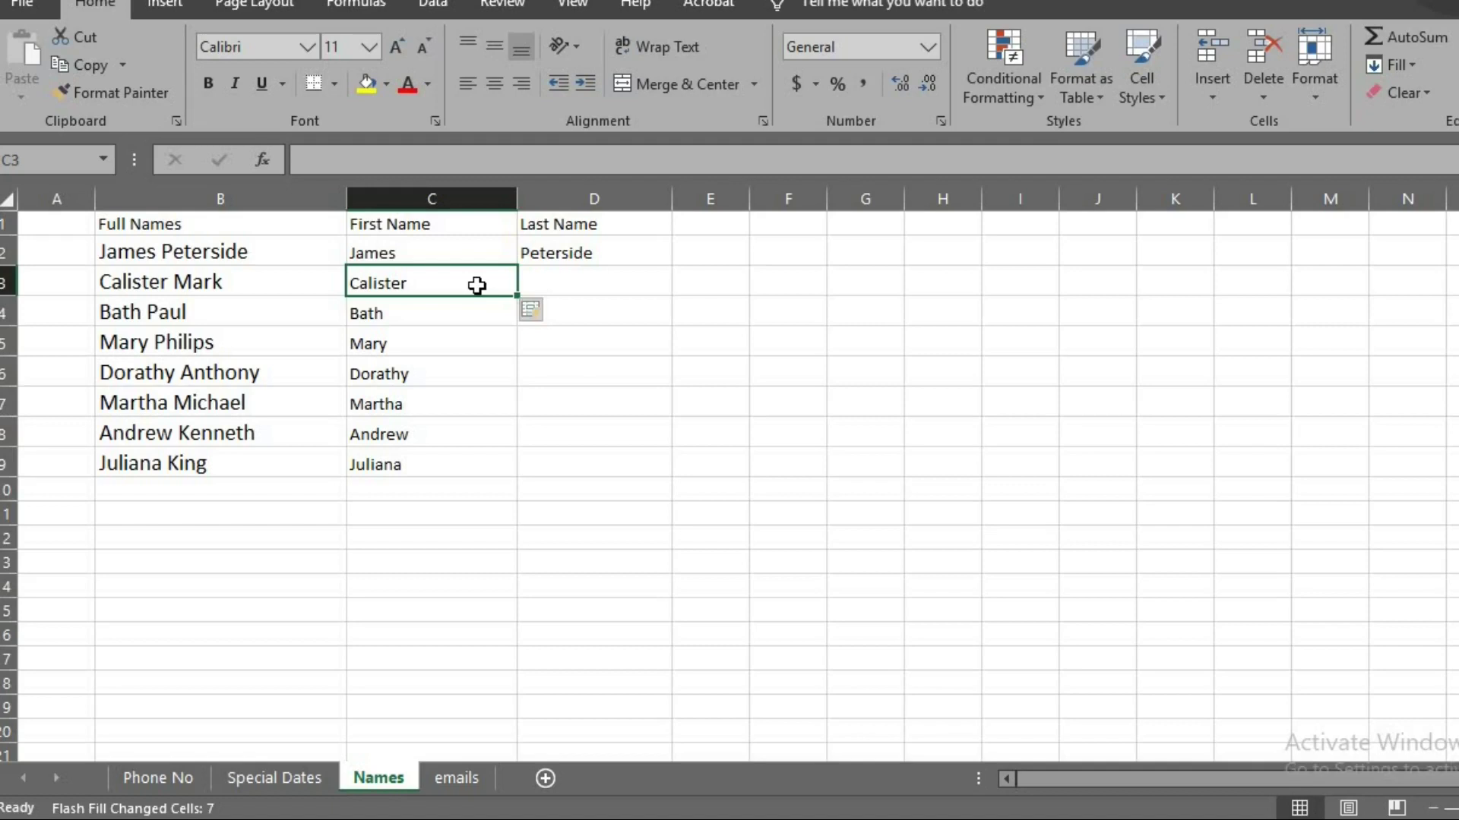
{"action": "left_click", "coordinate": [573, 280]}
{"action": "key", "text": "ctrl+e"}
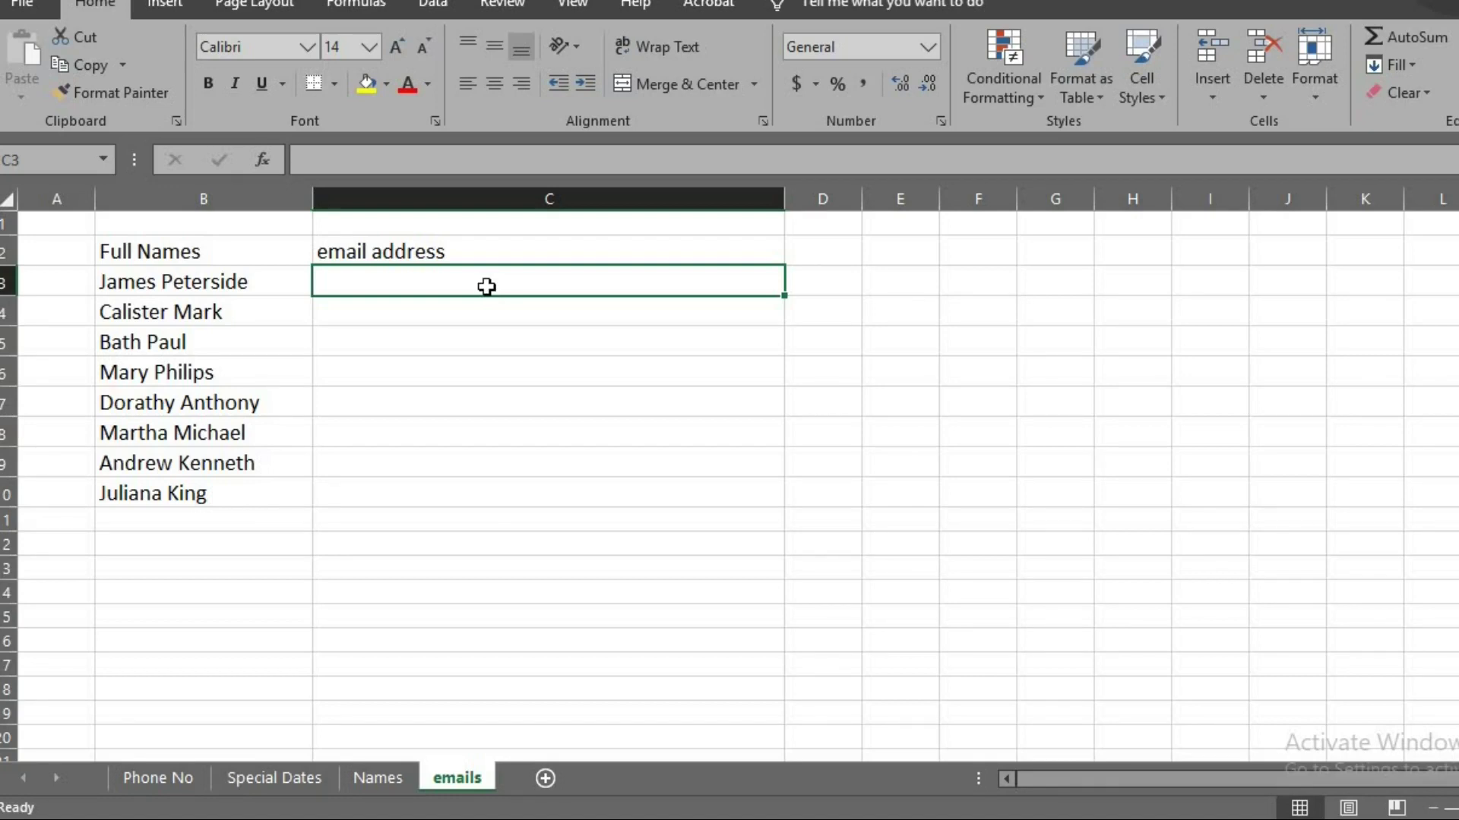
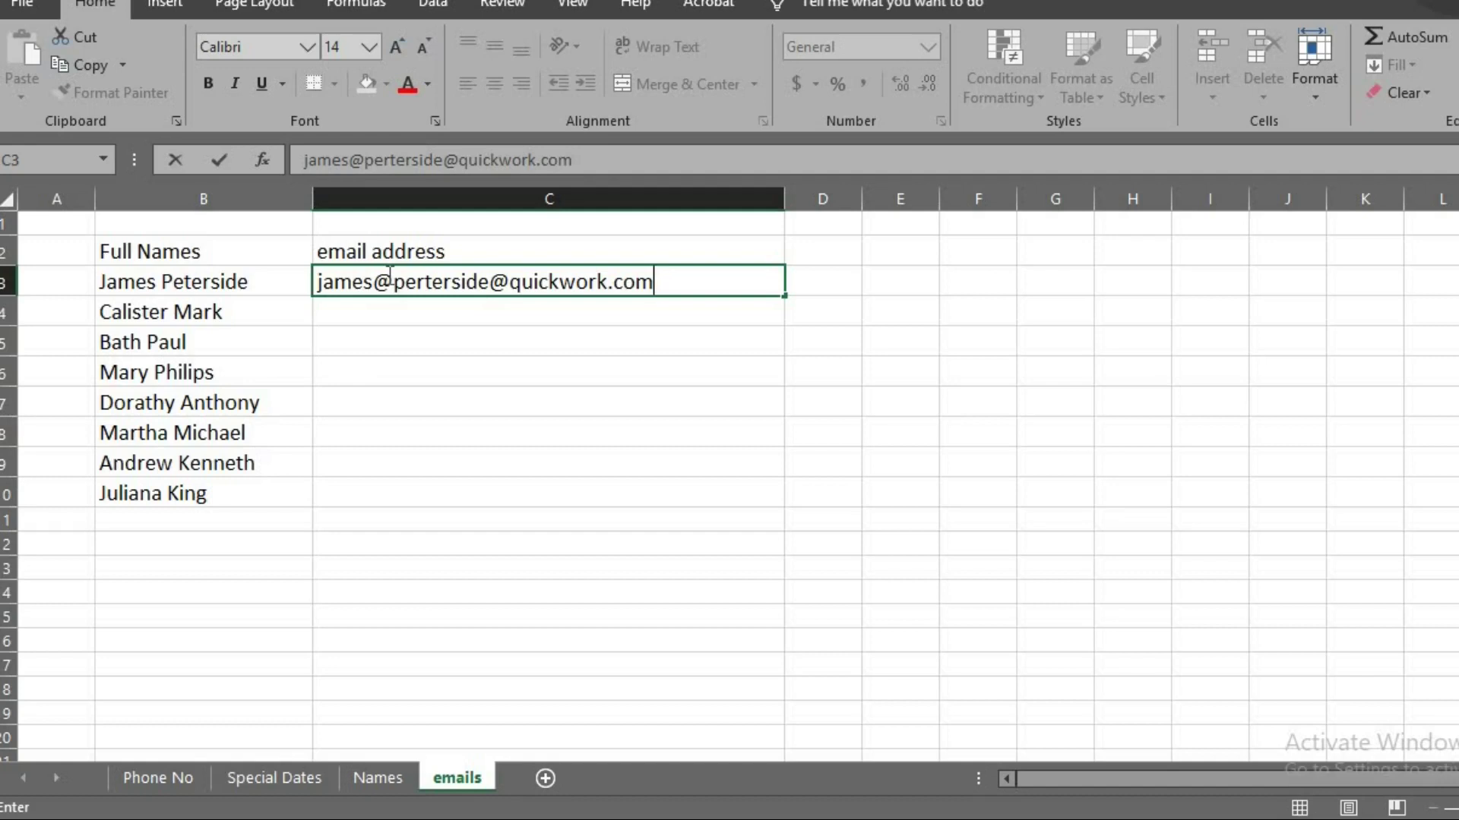
Enter the first person's email address on the shared domain and Flash Fill addresses for all eight names
{"action": "key", "text": "Return"}
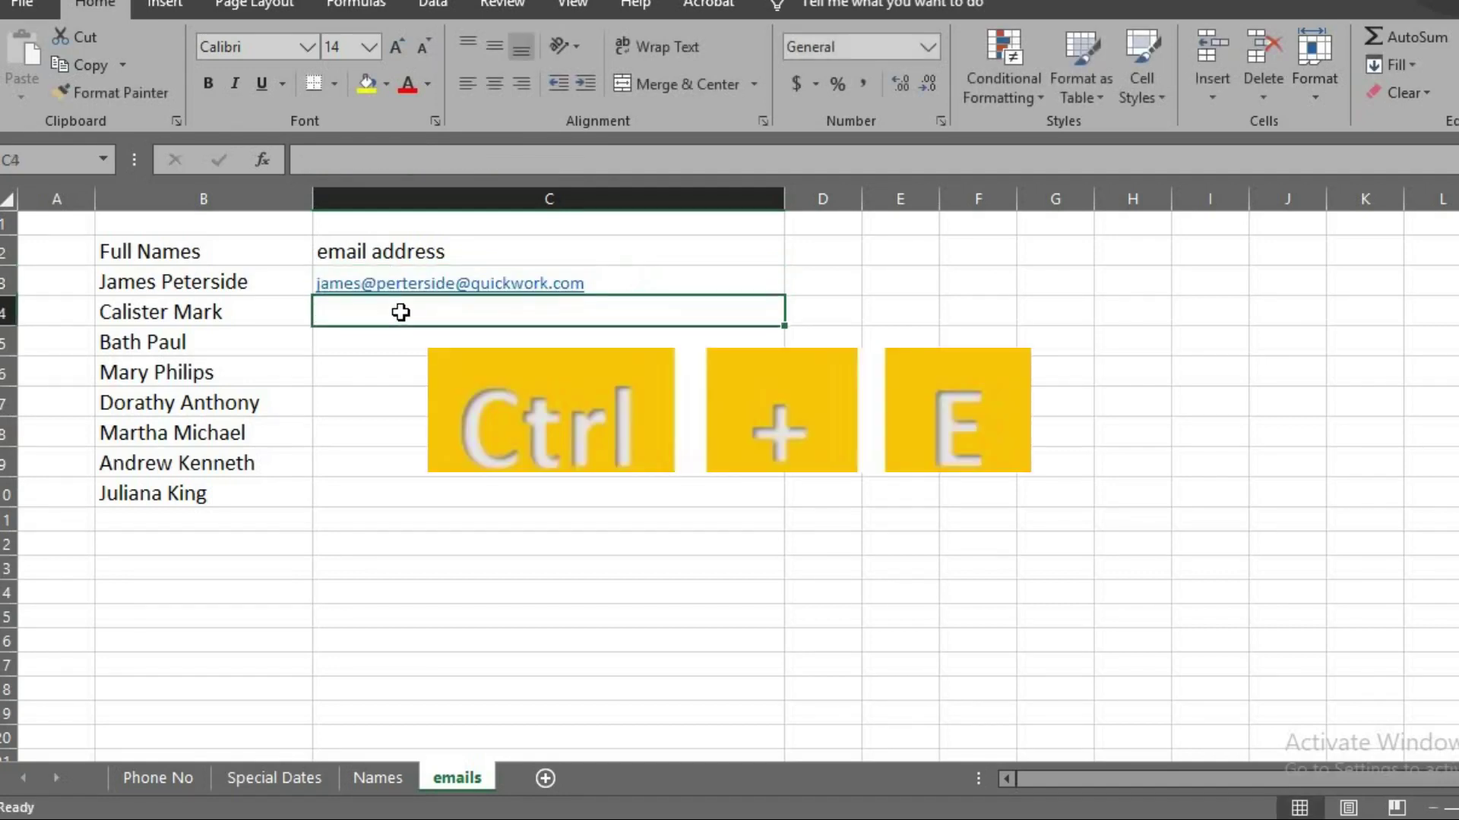
{"action": "key", "text": "ctrl+e"}
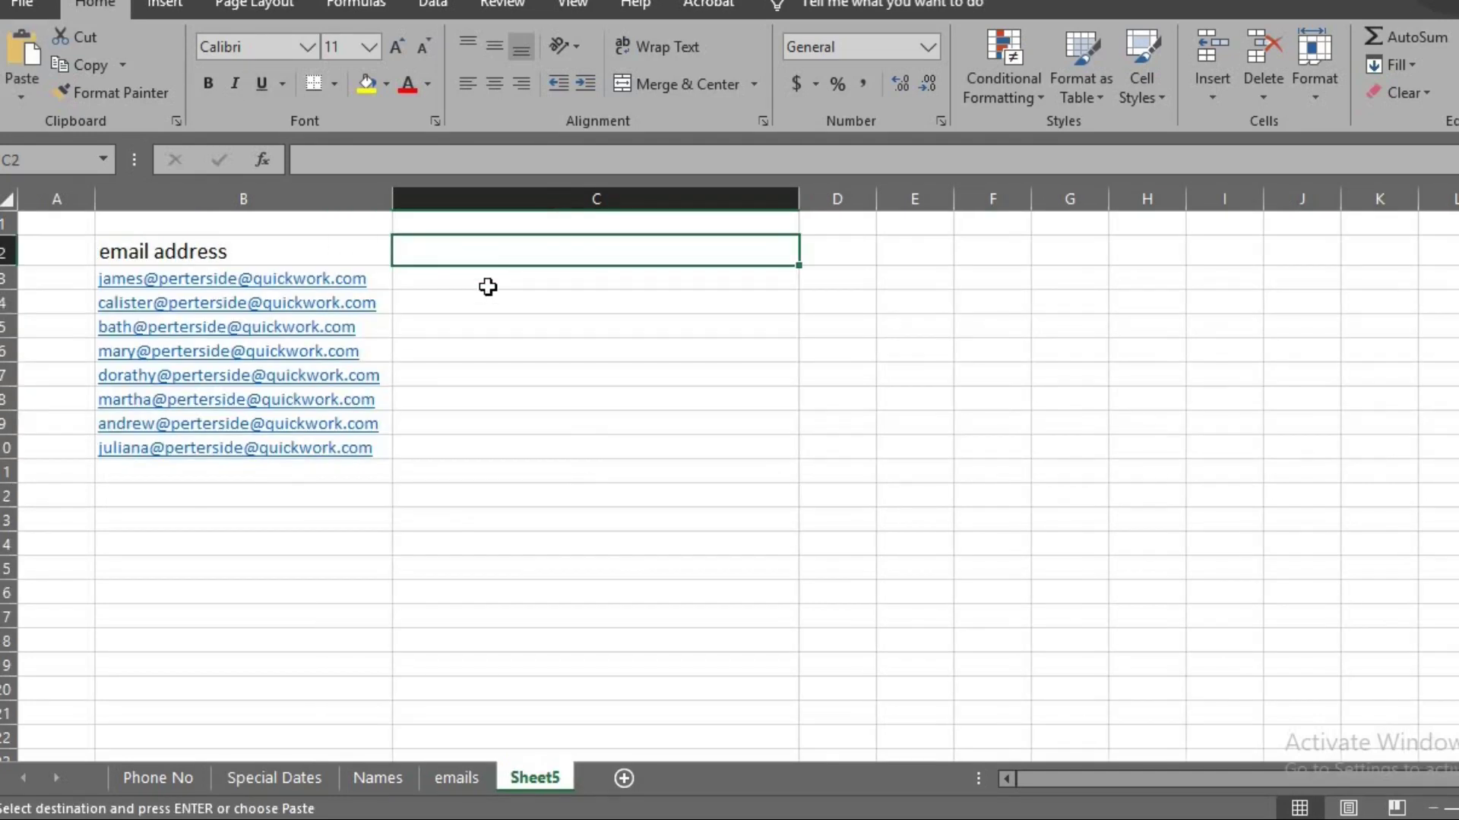
Type the first address's name as 'first name, surname' in C3 and Flash Fill the remaining rows
{"action": "left_click", "coordinate": [487, 287]}
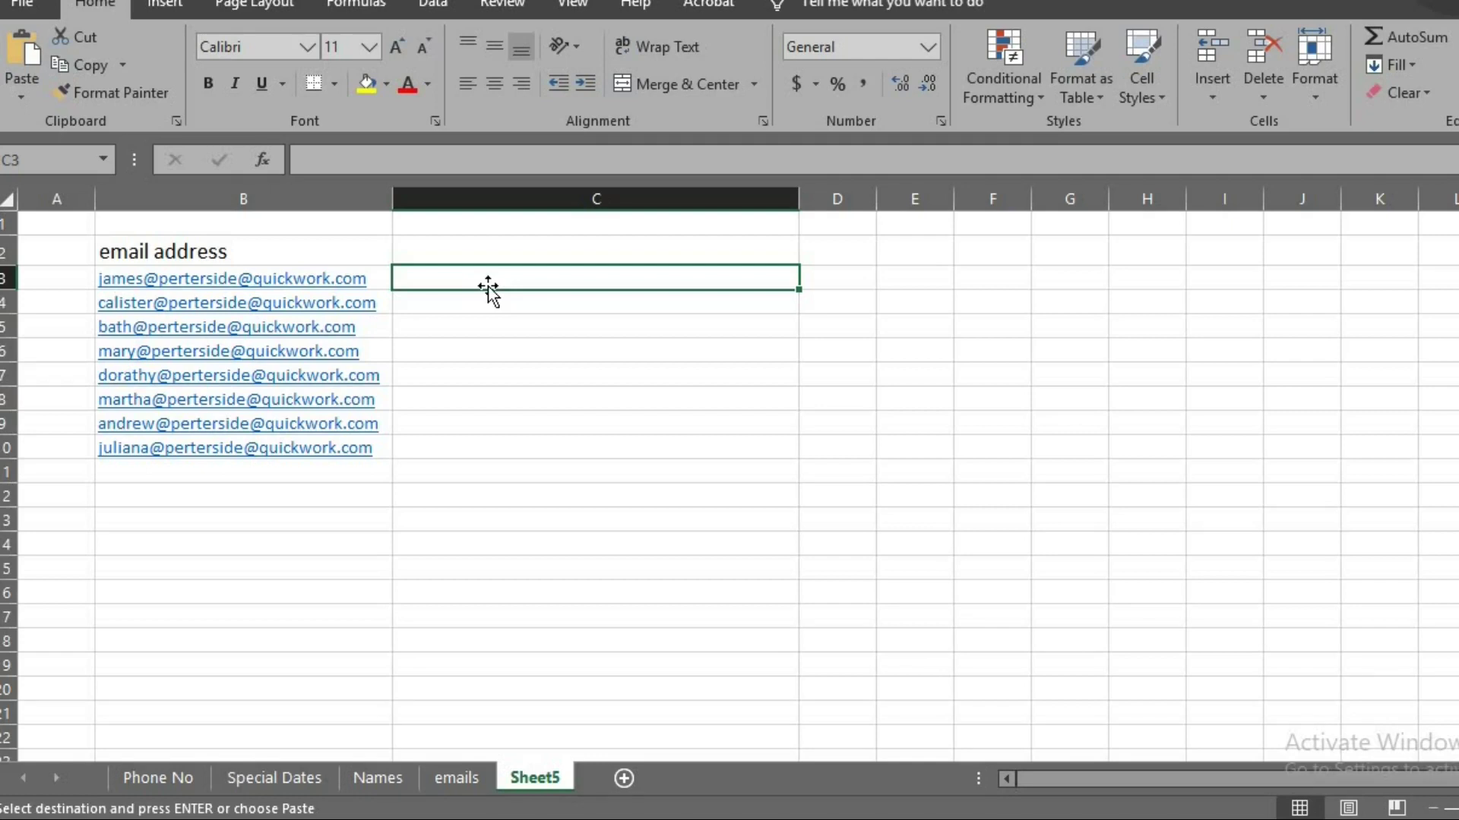
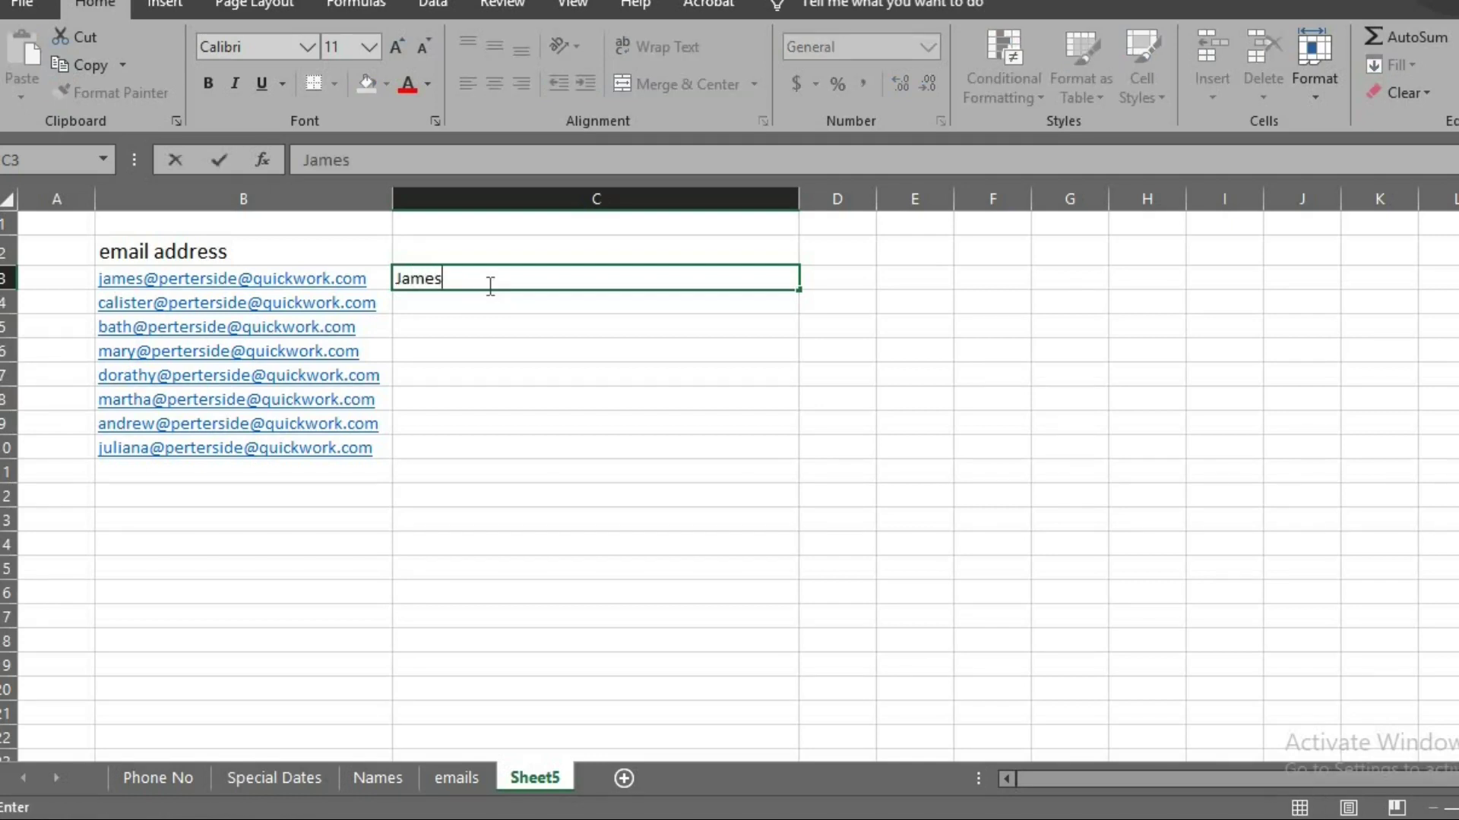
{"action": "key", "text": "Return"}
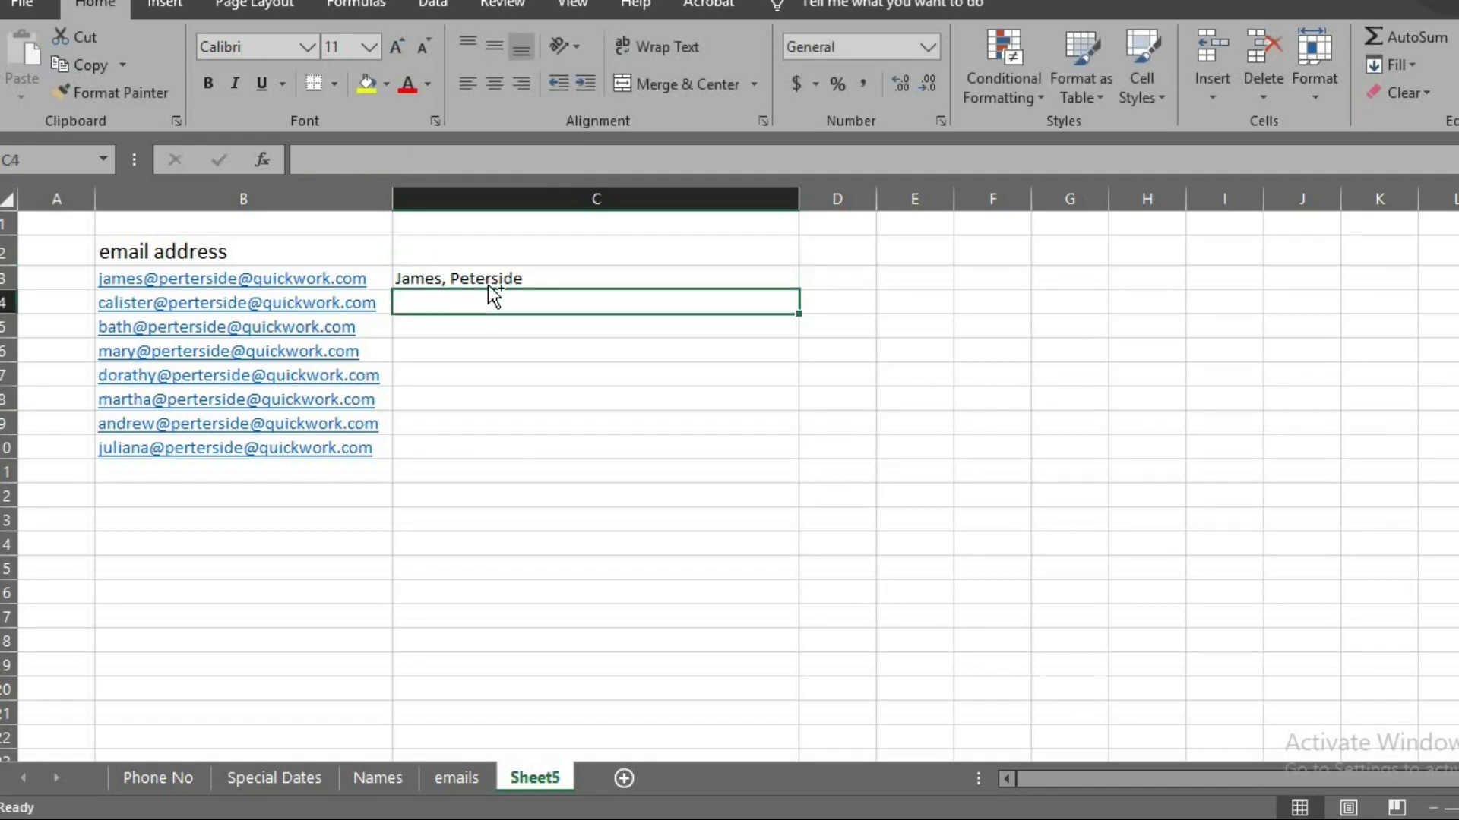
{"action": "key", "text": "ctrl+e"}
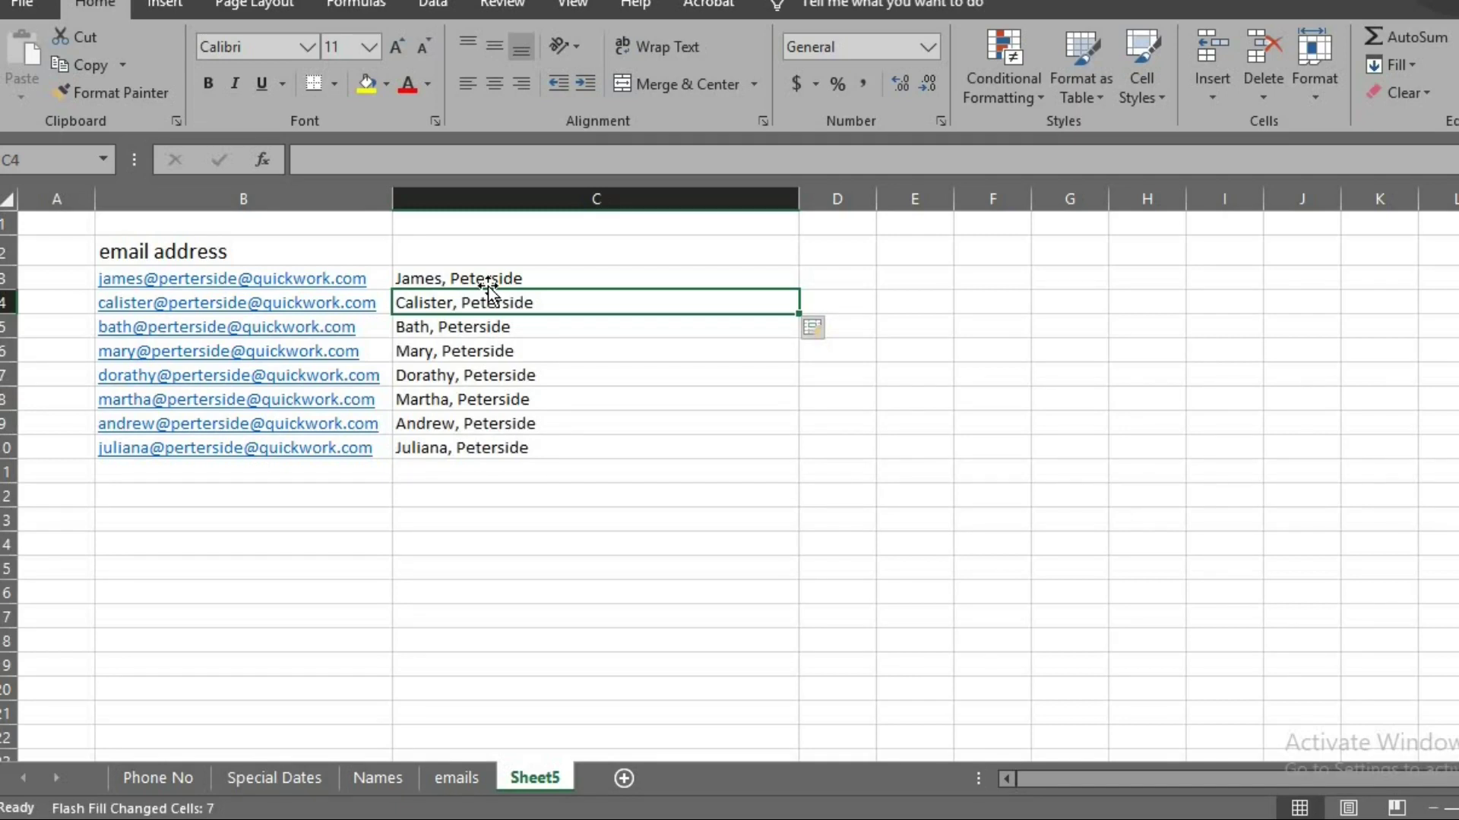